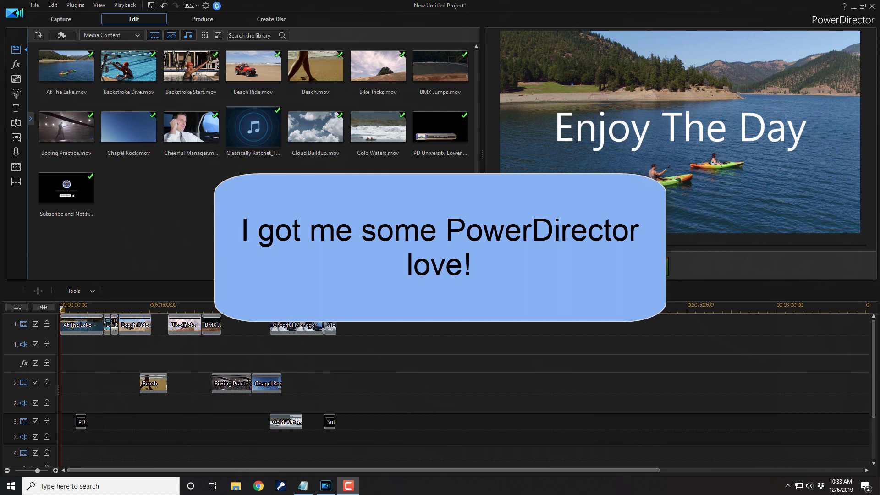
Scrub the movie to about six seconds, where the PD University lower third appears.
{"action": "key", "text": "alt+Tab"}
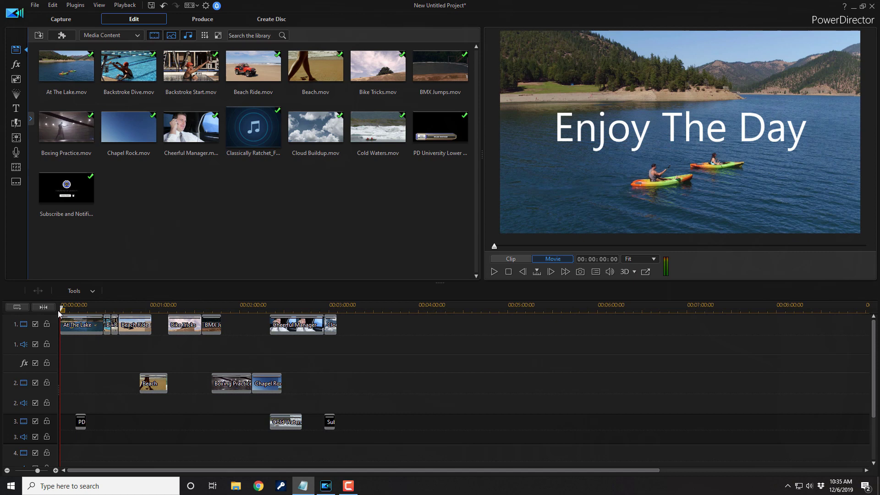
{"action": "left_click_drag", "start_coordinate": [60, 310], "coordinate": [67, 311]}
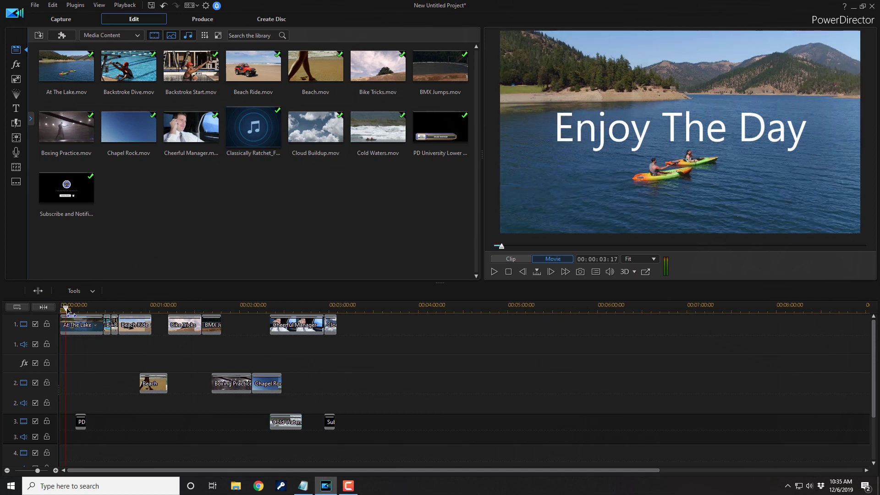
{"action": "scroll", "coordinate": [871, 373], "scroll_direction": "down", "scroll_amount": 1}
{"action": "scroll", "coordinate": [872, 373], "scroll_direction": "down", "scroll_amount": 3}
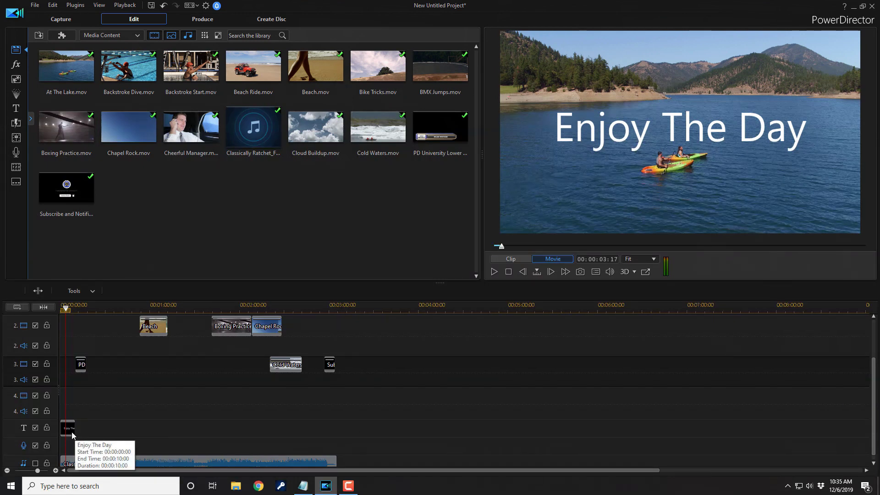
{"action": "scroll", "coordinate": [872, 359], "scroll_direction": "up", "scroll_amount": 1}
{"action": "scroll", "coordinate": [871, 359], "scroll_direction": "up", "scroll_amount": 3}
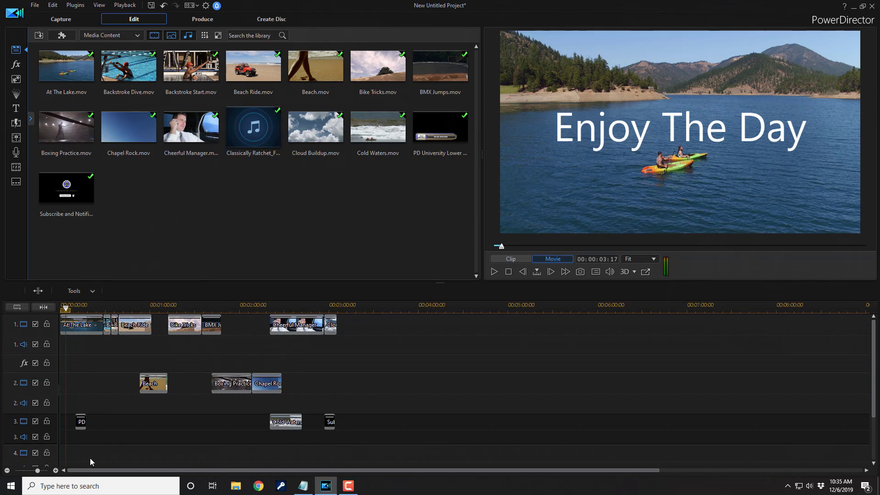
{"action": "left_click", "coordinate": [69, 308]}
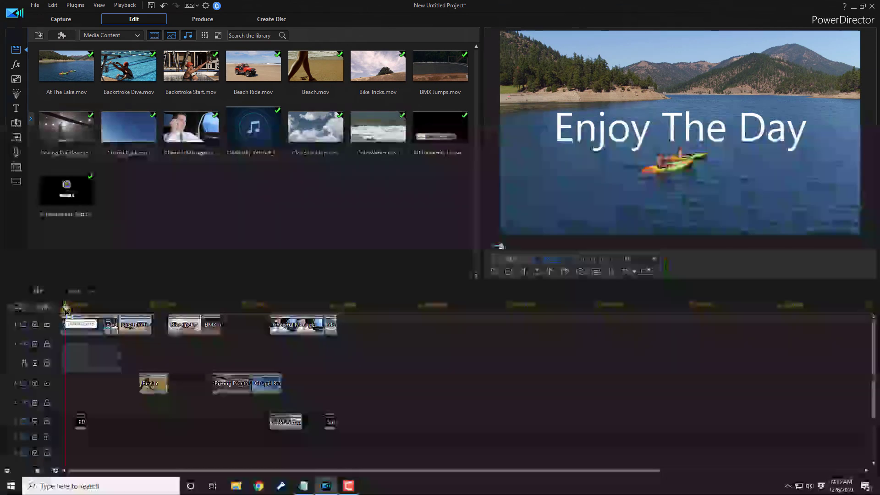
{"action": "left_click_drag", "start_coordinate": [73, 316], "coordinate": [81, 315]}
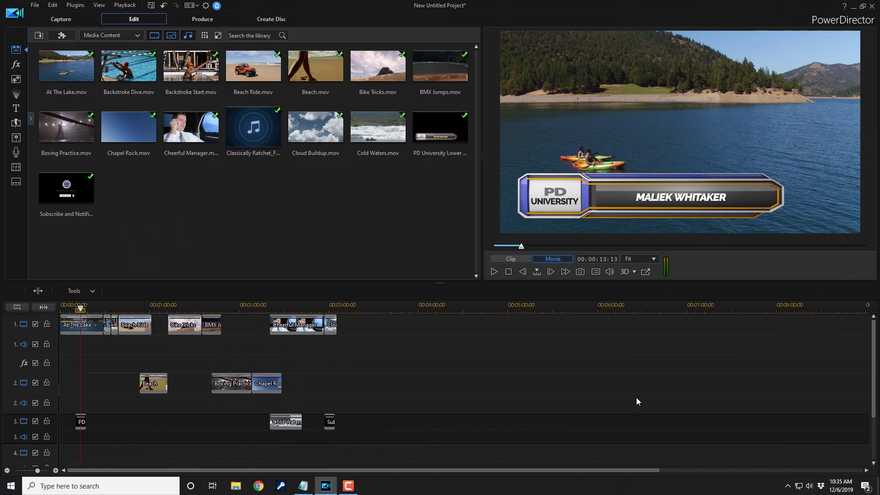
Move the Beach clip down to track 4, then back up to track 2.
{"action": "left_click_drag", "start_coordinate": [872, 382], "coordinate": [688, 405]}
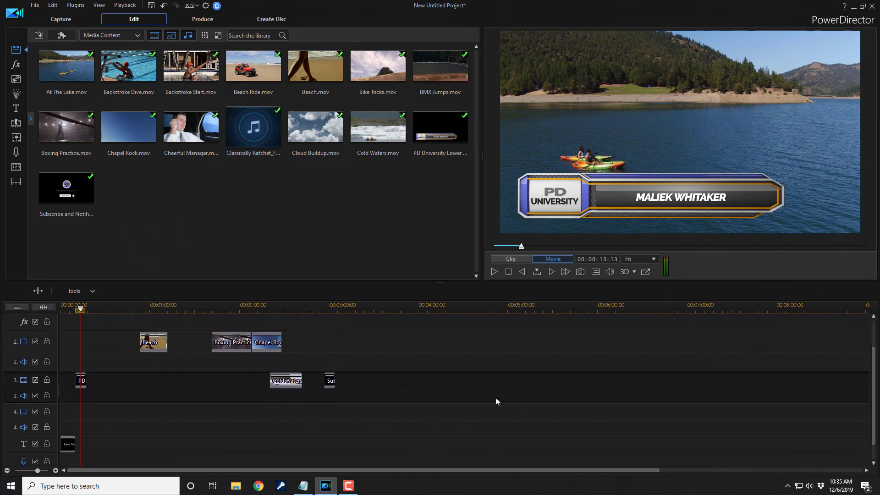
{"action": "left_click_drag", "start_coordinate": [152, 351], "coordinate": [94, 419]}
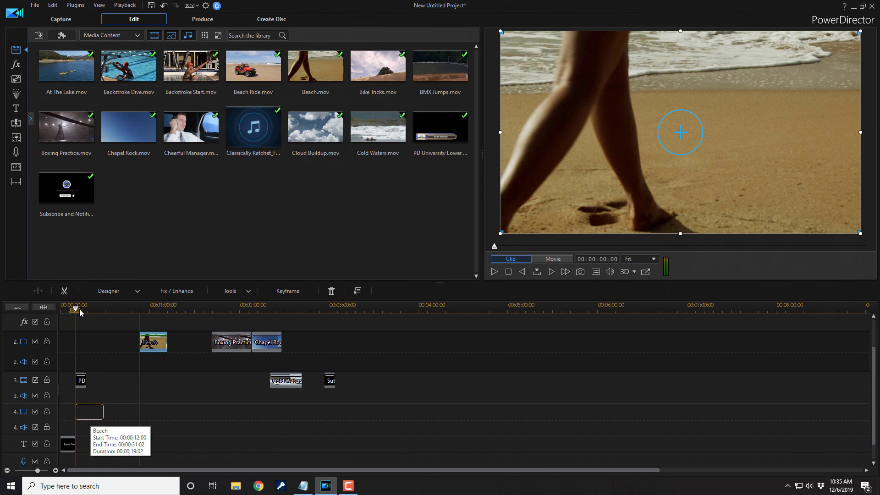
{"action": "left_click_drag", "start_coordinate": [79, 311], "coordinate": [80, 308]}
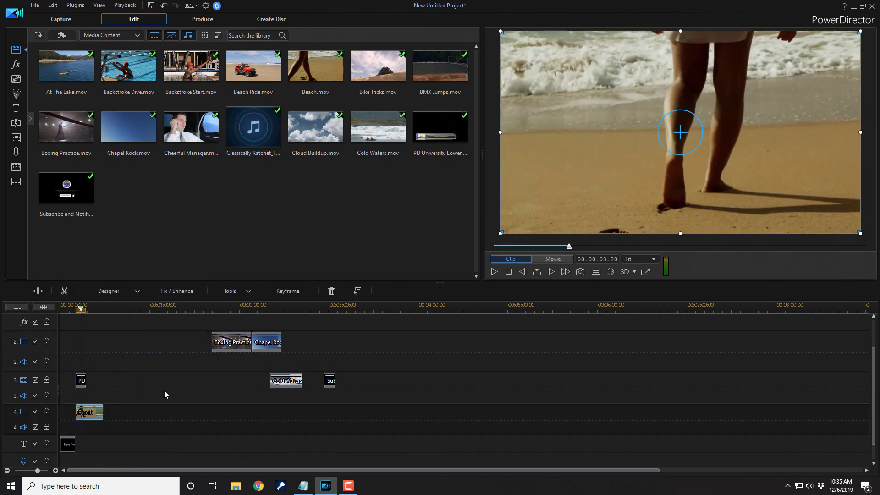
{"action": "scroll", "coordinate": [872, 387], "scroll_direction": "up", "scroll_amount": 1}
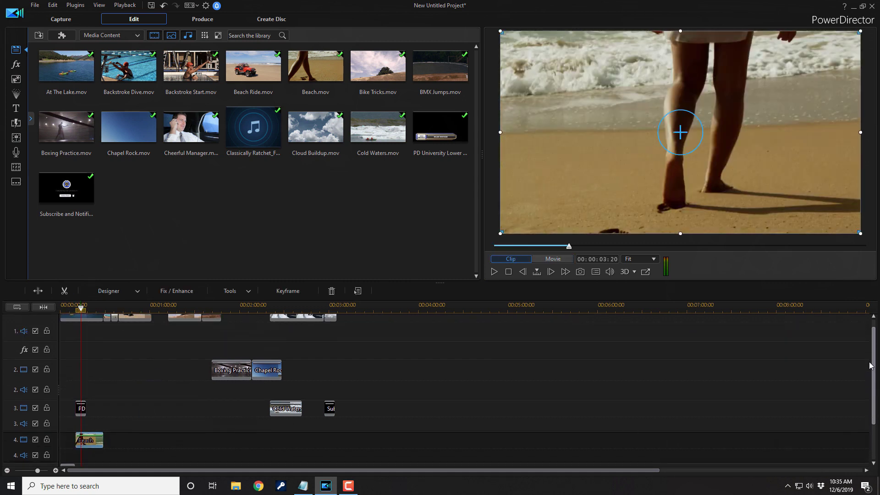
{"action": "left_click_drag", "start_coordinate": [101, 447], "coordinate": [89, 325]}
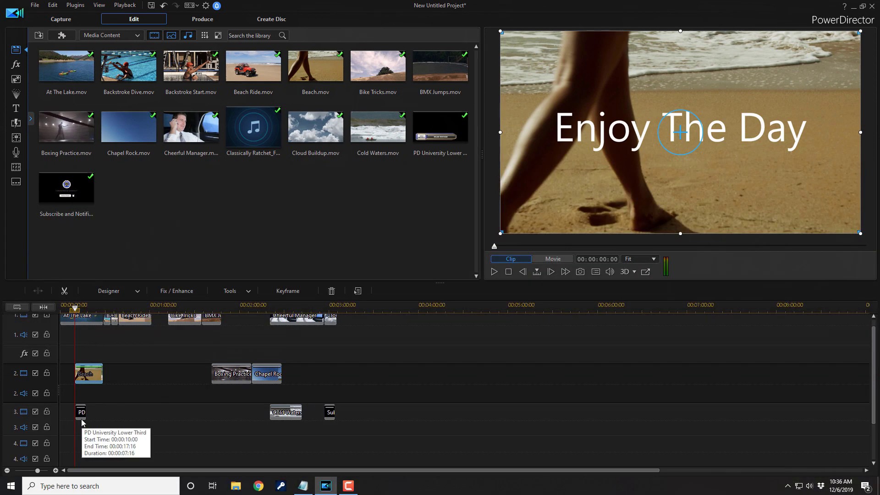
Slide the Beach clip later to start at 00:00:57:04, then review the movie to about 32 seconds.
{"action": "left_click", "coordinate": [83, 306]}
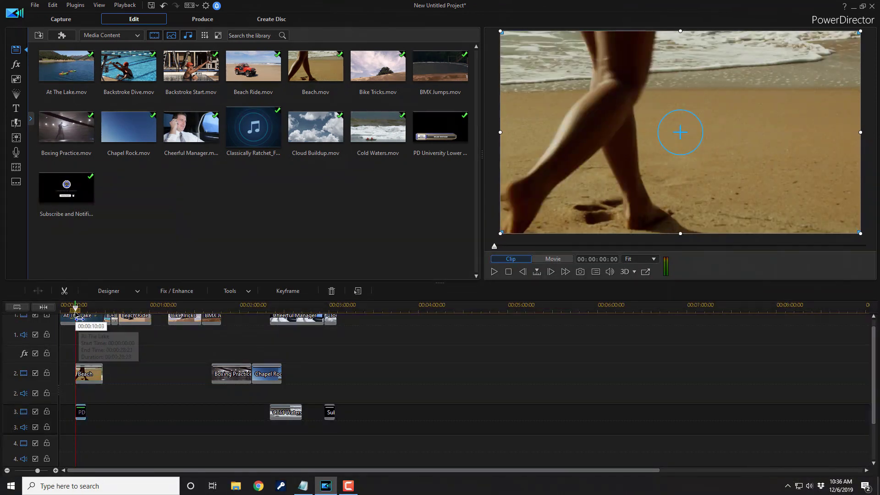
{"action": "left_click", "coordinate": [80, 412]}
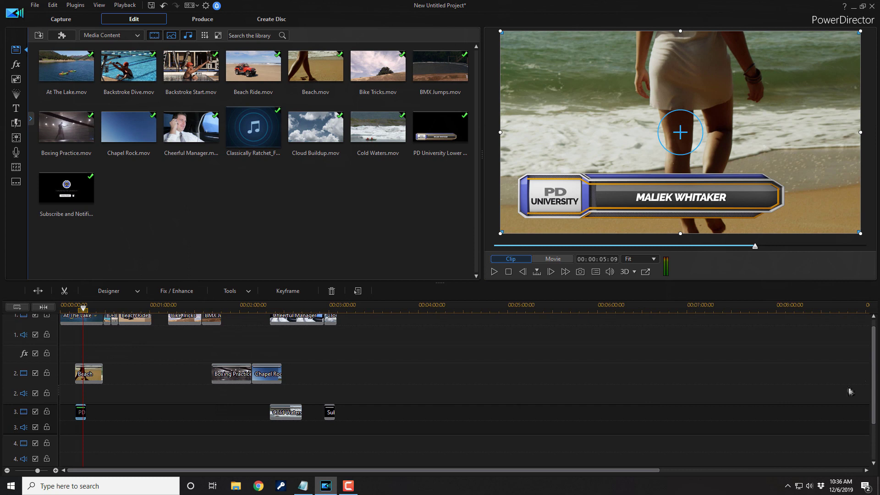
{"action": "scroll", "coordinate": [873, 374], "scroll_direction": "up", "scroll_amount": 1}
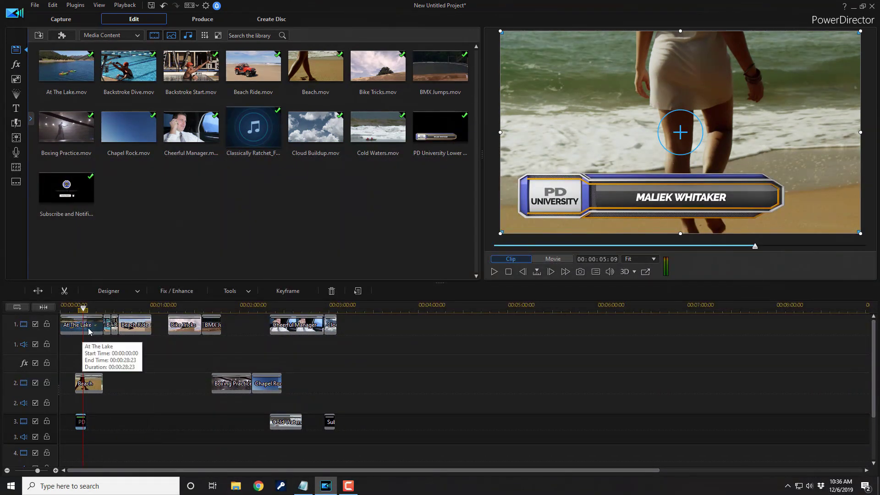
{"action": "left_click_drag", "start_coordinate": [98, 392], "coordinate": [170, 383]}
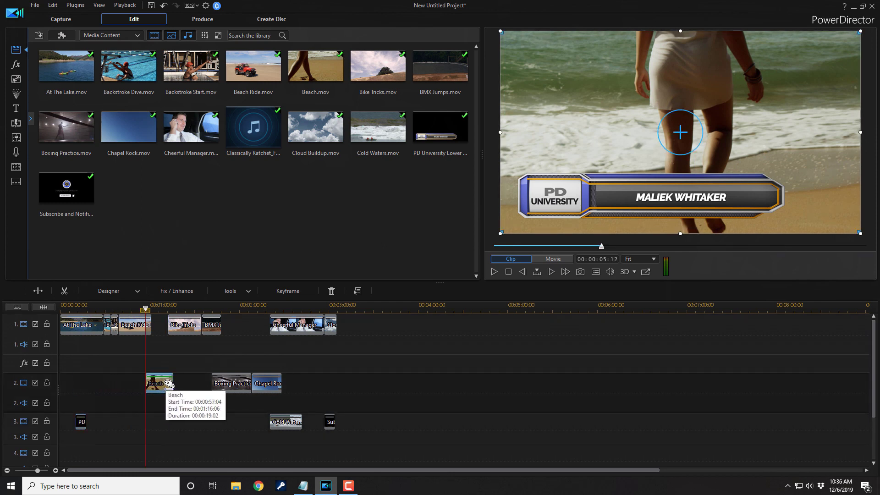
{"action": "left_click", "coordinate": [81, 319]}
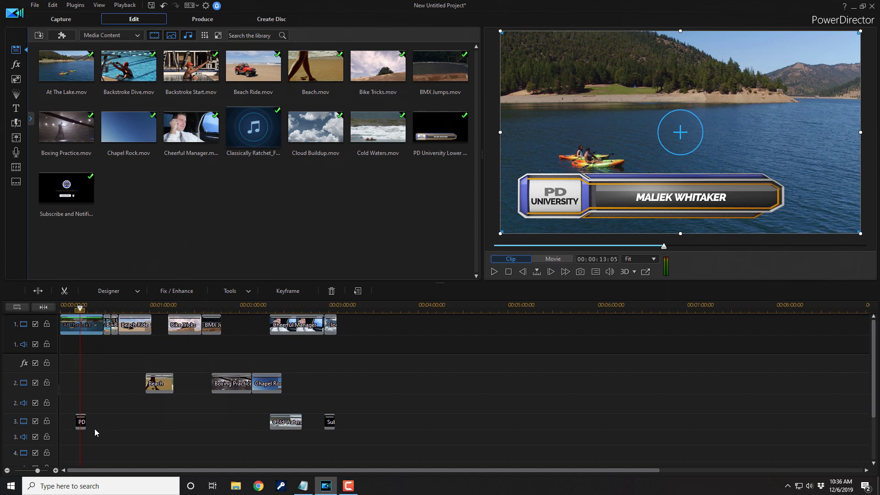
{"action": "left_click_drag", "start_coordinate": [81, 306], "coordinate": [62, 343]}
In Editing preferences, enable 'Reverse timeline track order (track 1 at bottom)' and confirm with OK.
{"action": "left_click", "coordinate": [81, 326]}
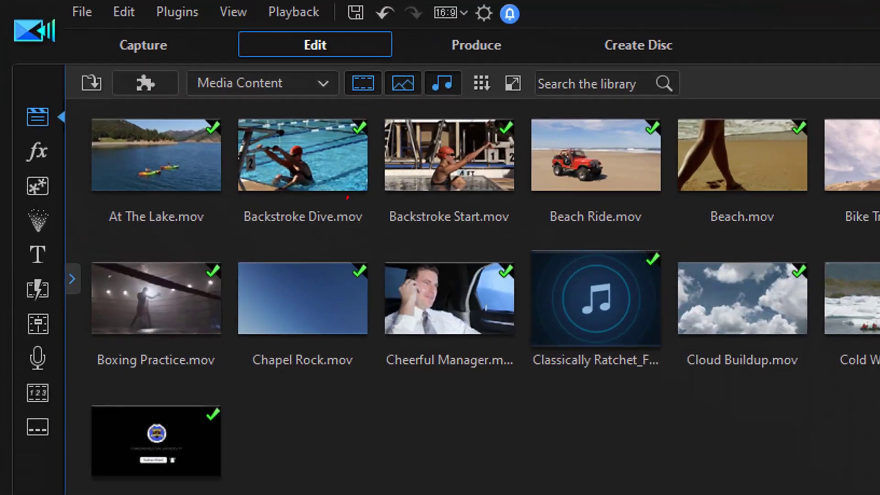
{"action": "left_click_drag", "start_coordinate": [347, 197], "coordinate": [464, 37]}
{"action": "mouse_move", "coordinate": [382, 55]}
{"action": "left_mouse_down"}
{"action": "mouse_move", "coordinate": [480, 27]}
{"action": "mouse_move", "coordinate": [485, 123]}
{"action": "left_mouse_up"}
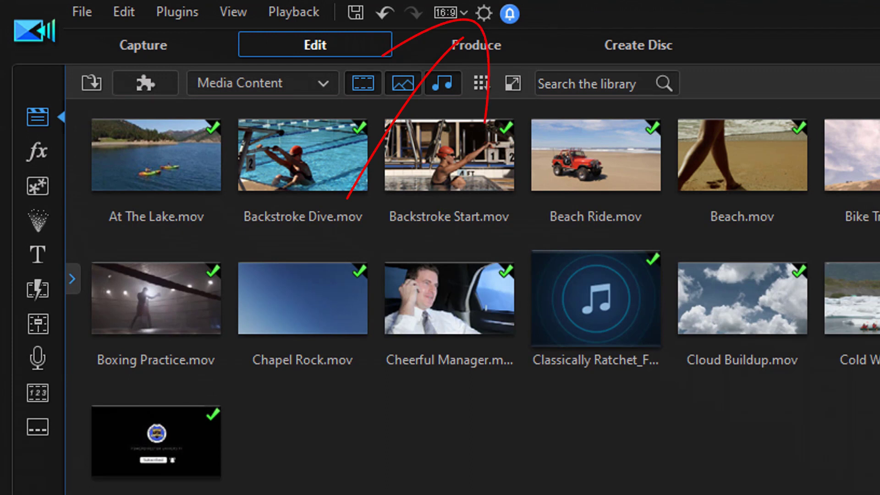
{"action": "left_click", "coordinate": [482, 19]}
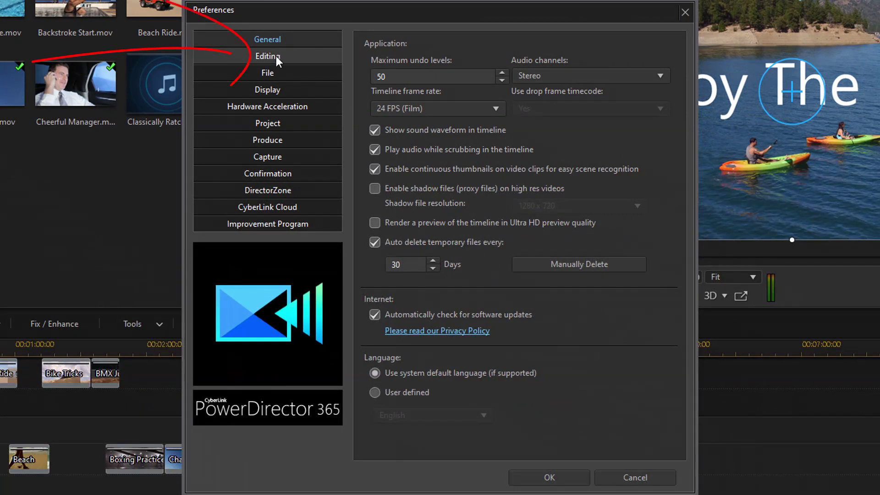
{"action": "left_click", "coordinate": [275, 56]}
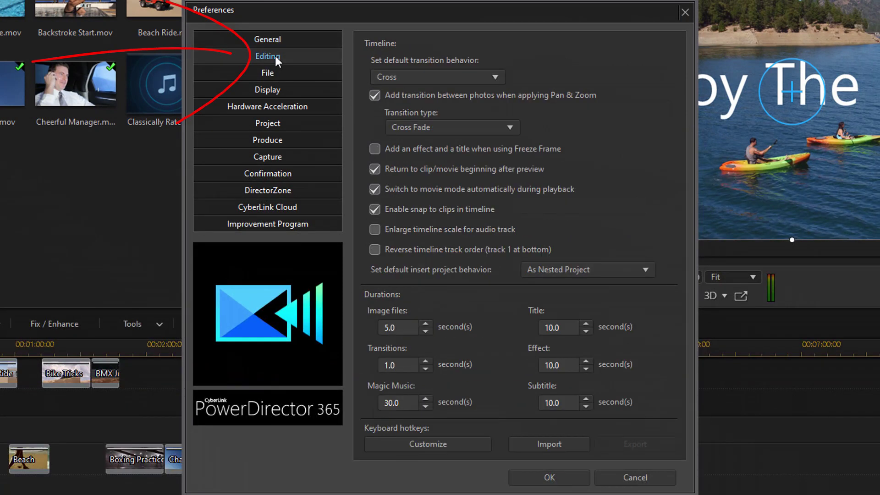
{"action": "left_click", "coordinate": [374, 249]}
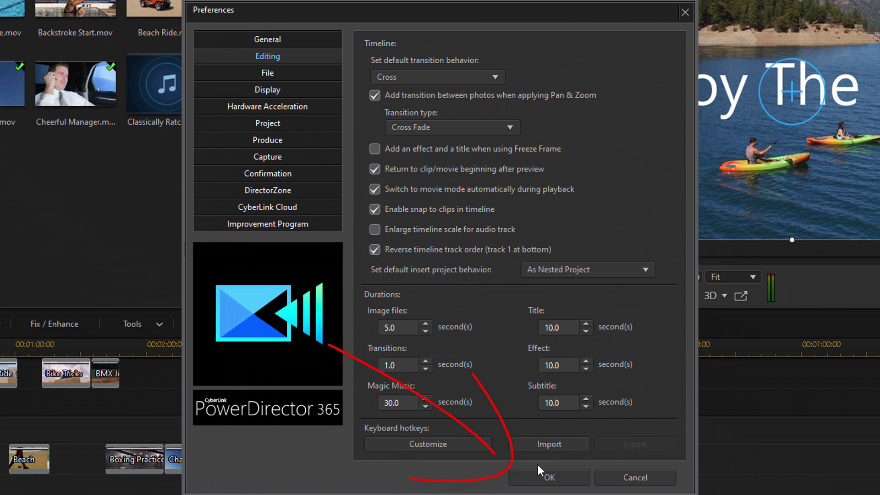
{"action": "left_click", "coordinate": [548, 478]}
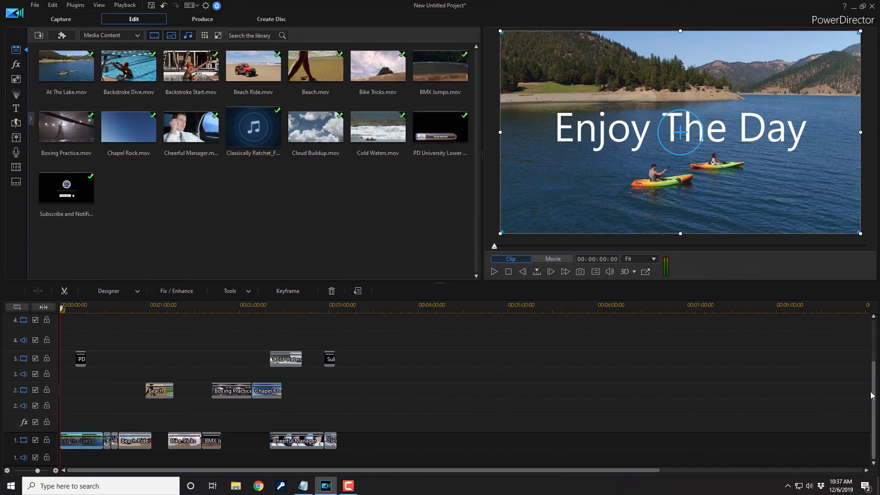
{"action": "left_click_drag", "start_coordinate": [871, 395], "coordinate": [871, 348]}
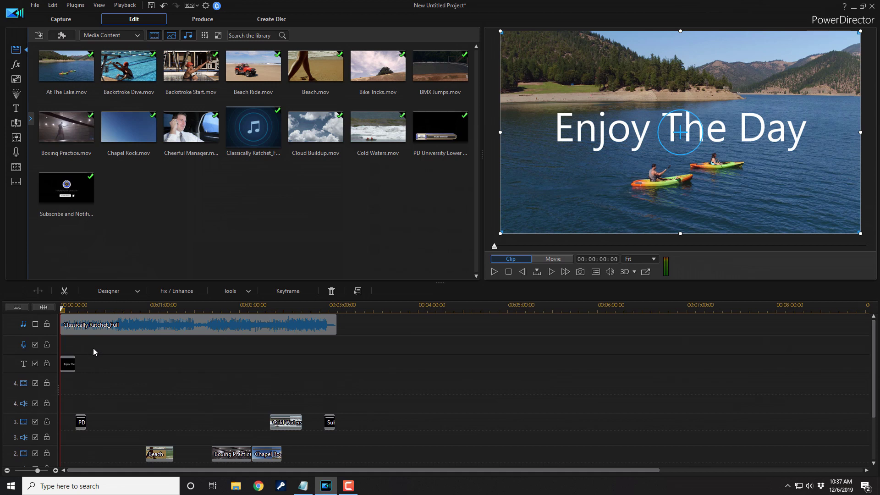
{"action": "left_click", "coordinate": [72, 365]}
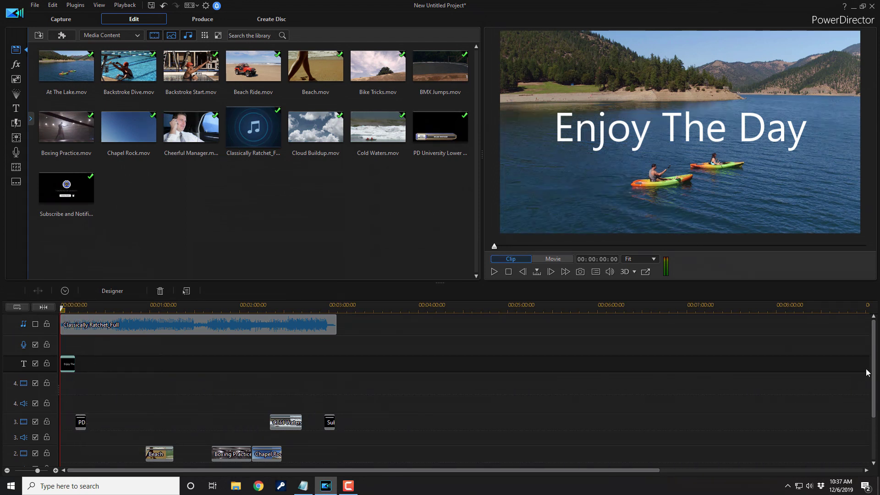
{"action": "scroll", "coordinate": [872, 372], "scroll_direction": "down", "scroll_amount": 2}
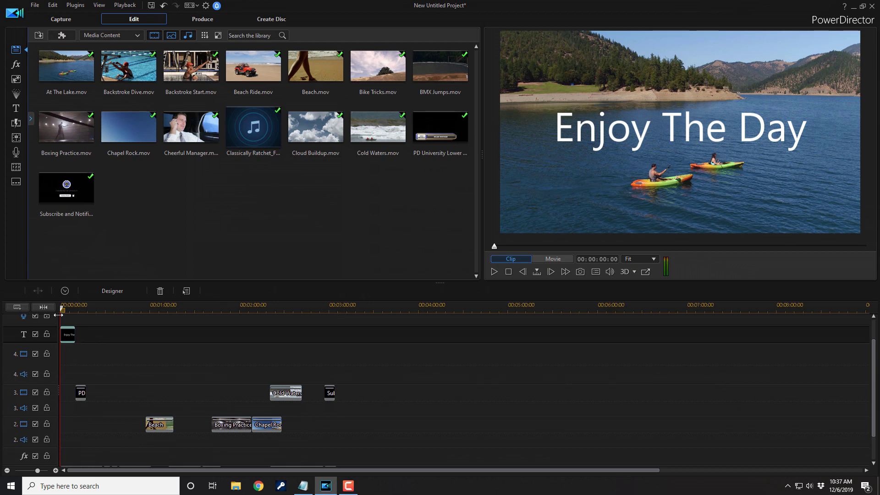
{"action": "left_click_drag", "start_coordinate": [62, 310], "coordinate": [67, 310]}
{"action": "left_click", "coordinate": [67, 335]}
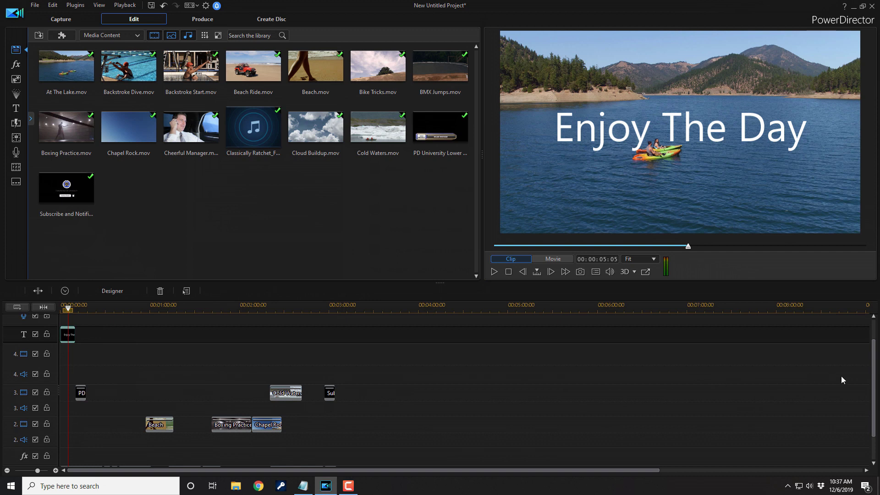
{"action": "left_click_drag", "start_coordinate": [869, 389], "coordinate": [875, 369]}
{"action": "scroll", "coordinate": [92, 362], "scroll_direction": "down", "scroll_amount": 3}
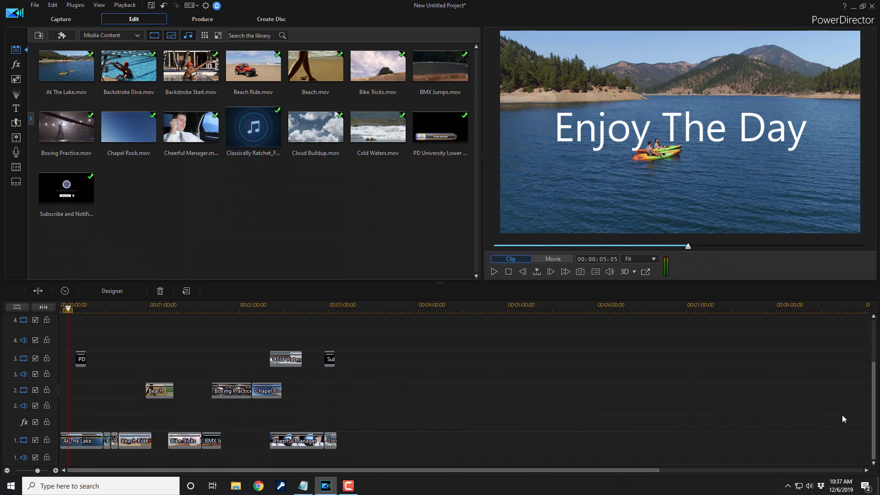
{"action": "left_click_drag", "start_coordinate": [869, 422], "coordinate": [869, 392]}
{"action": "left_click", "coordinate": [69, 310]}
{"action": "left_click_drag", "start_coordinate": [70, 310], "coordinate": [161, 324]}
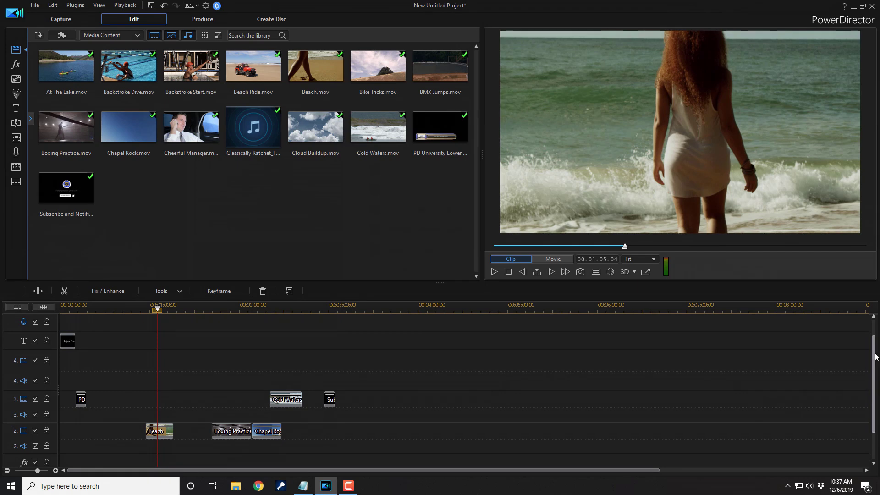
{"action": "scroll", "coordinate": [875, 357], "scroll_direction": "up", "scroll_amount": 2}
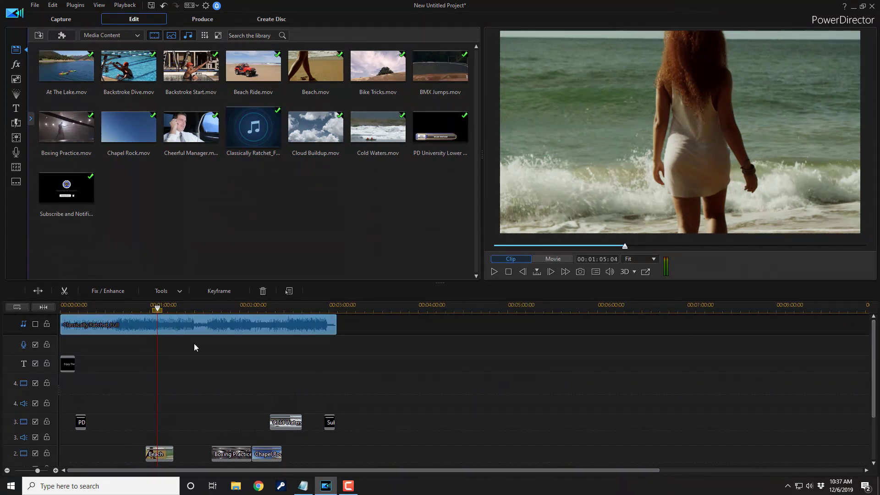
{"action": "left_click", "coordinate": [279, 426]}
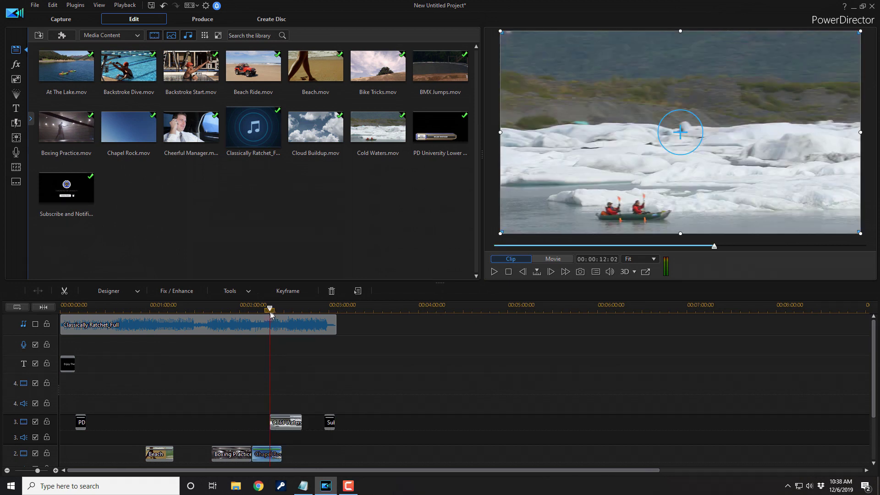
{"action": "scroll", "coordinate": [283, 348], "scroll_direction": "down", "scroll_amount": 1}
{"action": "left_click", "coordinate": [285, 310]}
{"action": "left_click_drag", "start_coordinate": [285, 312], "coordinate": [82, 321]}
{"action": "left_click", "coordinate": [228, 319]}
{"action": "left_click", "coordinate": [81, 319]}
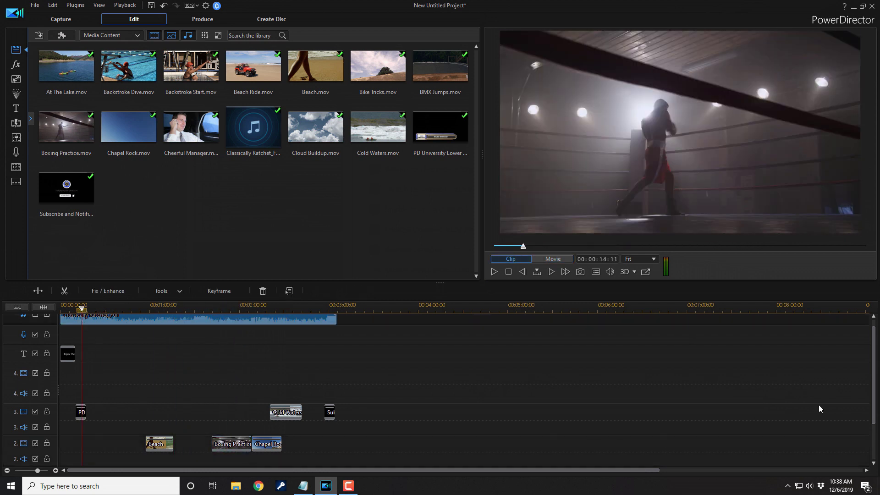
{"action": "scroll", "coordinate": [876, 373], "scroll_direction": "down", "scroll_amount": 4}
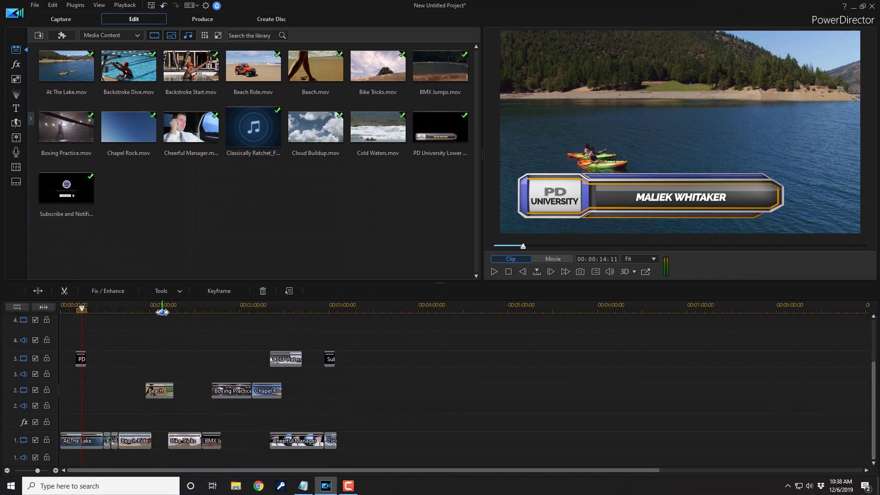
{"action": "left_click", "coordinate": [169, 308]}
{"action": "left_click_drag", "start_coordinate": [170, 307], "coordinate": [171, 308]}
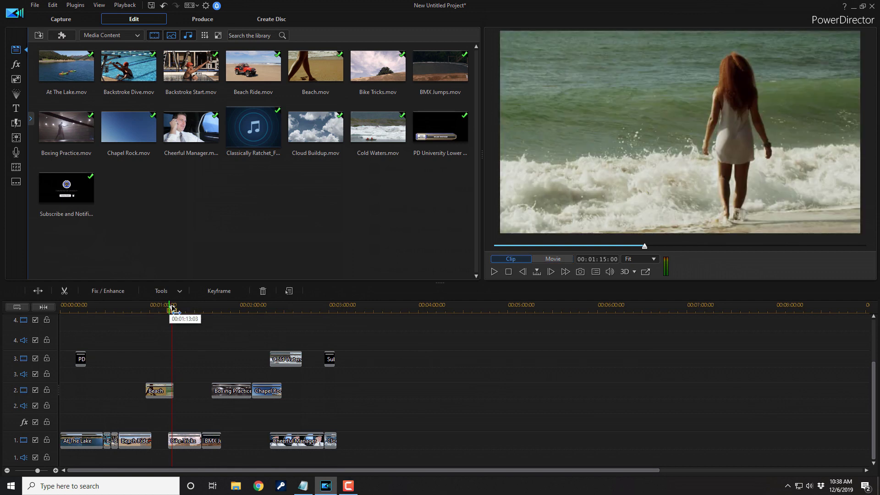
{"action": "left_click_drag", "start_coordinate": [173, 309], "coordinate": [179, 311]}
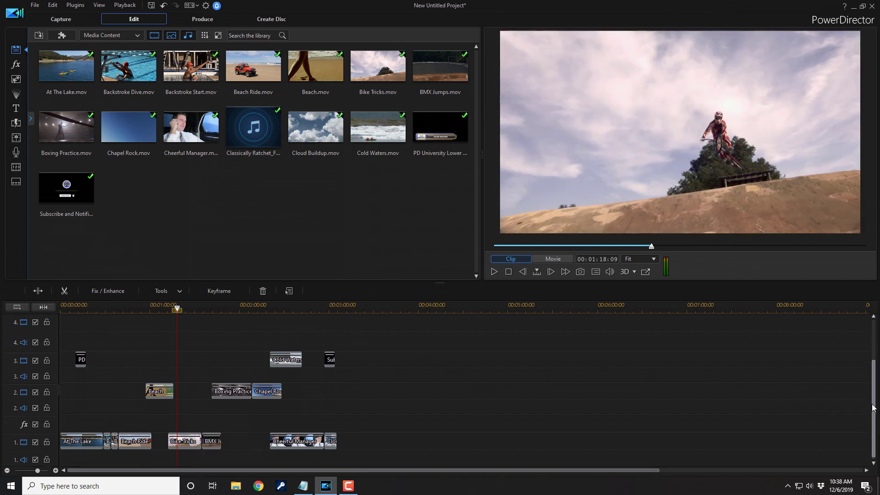
{"action": "left_click_drag", "start_coordinate": [873, 403], "coordinate": [858, 341]}
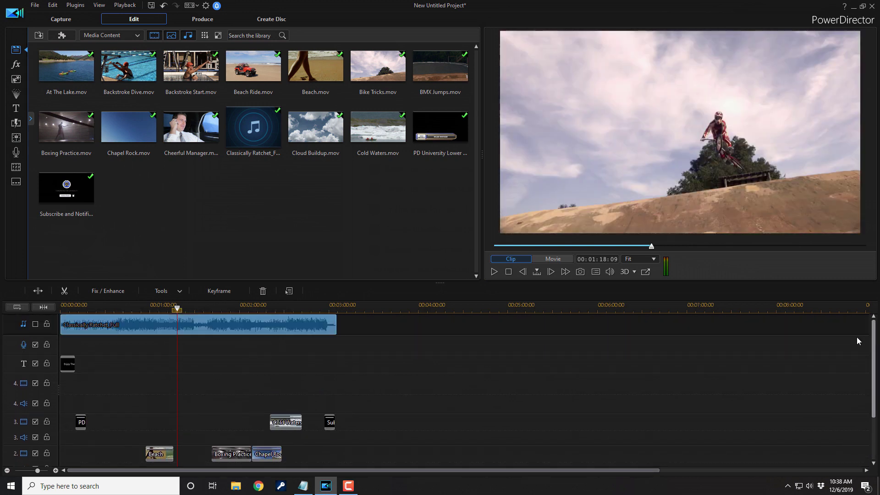
{"action": "left_click", "coordinate": [176, 311]}
{"action": "left_click_drag", "start_coordinate": [178, 311], "coordinate": [62, 311]}
{"action": "left_click", "coordinate": [184, 324]}
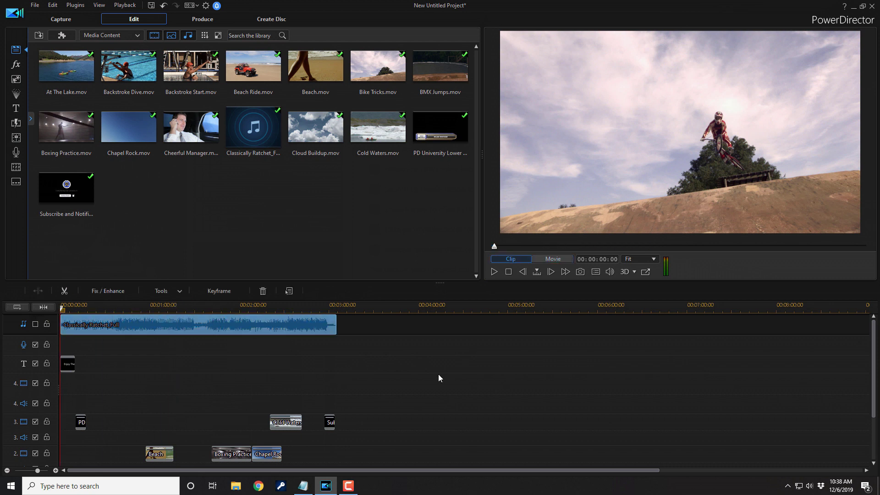